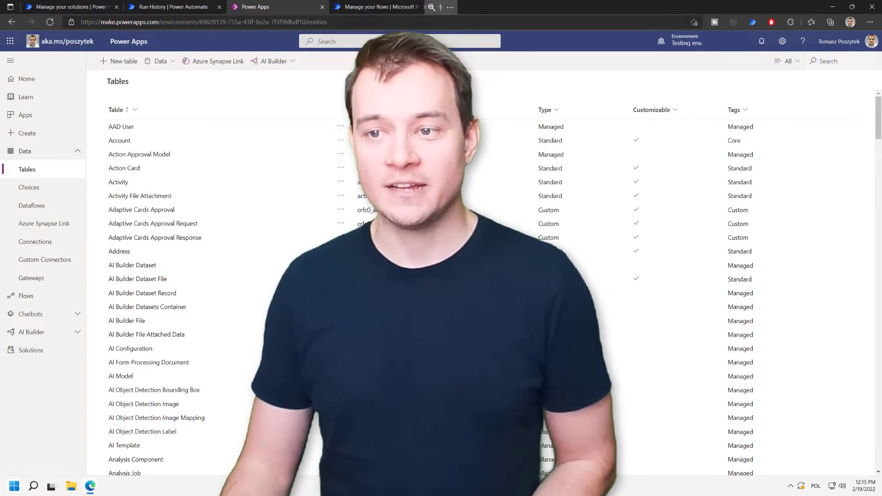
Open Assign lots of tasks in the designer and expand Create an approval, Compose and Wait for an approval
click(162, 7)
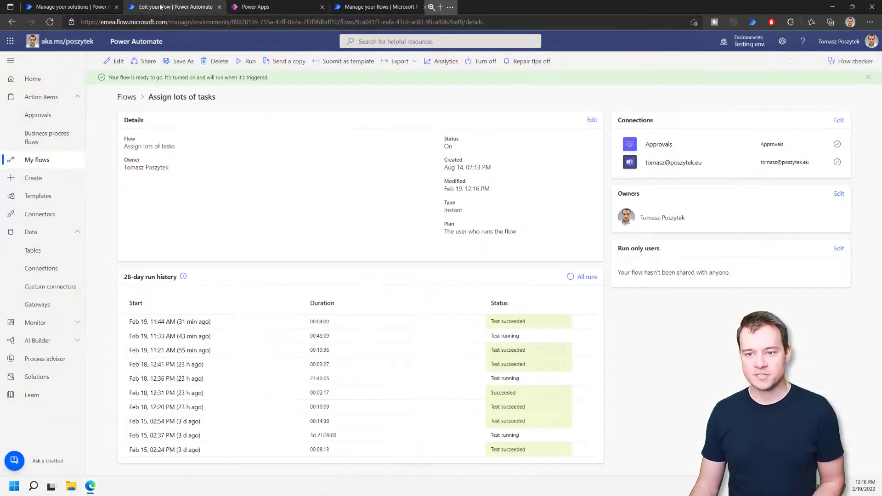
click(111, 65)
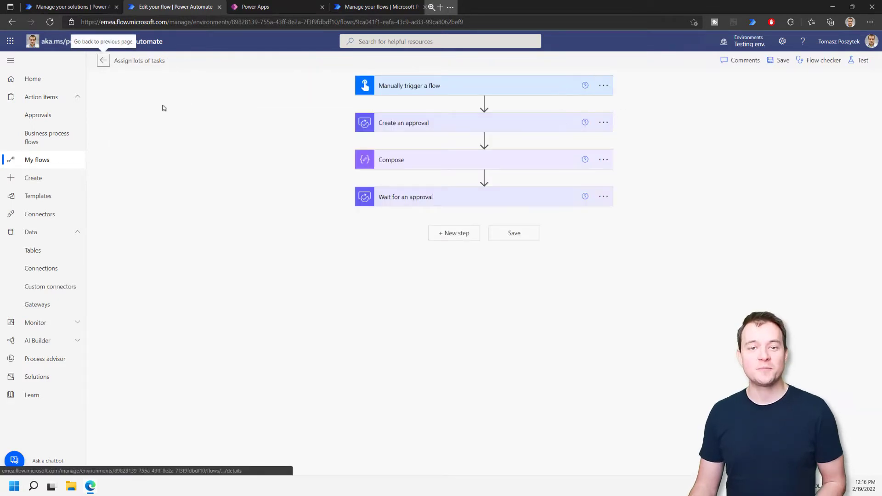
click(454, 127)
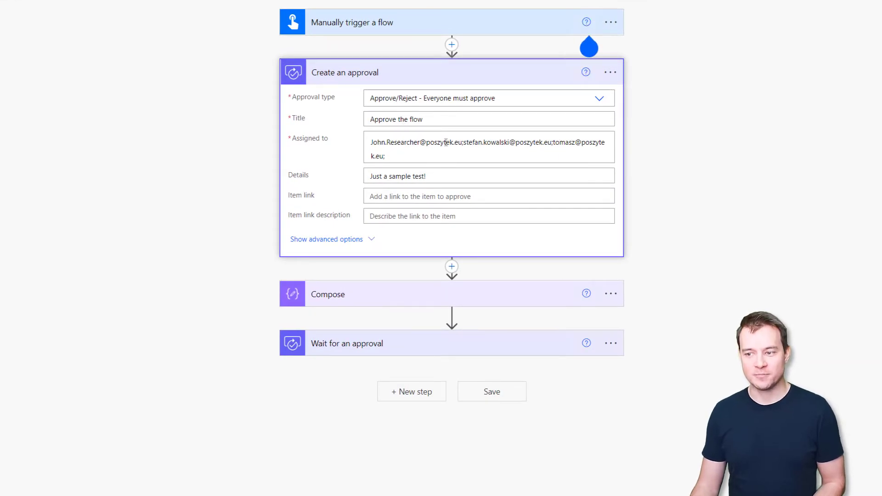
click(403, 300)
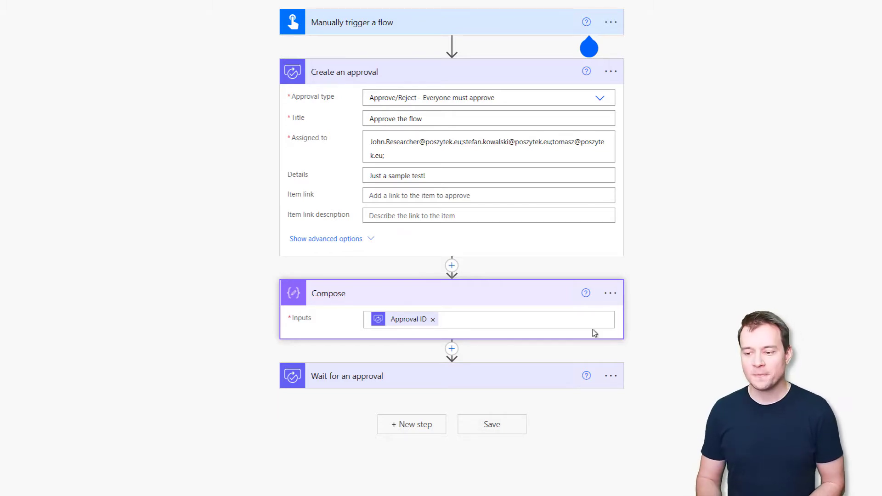
click(409, 382)
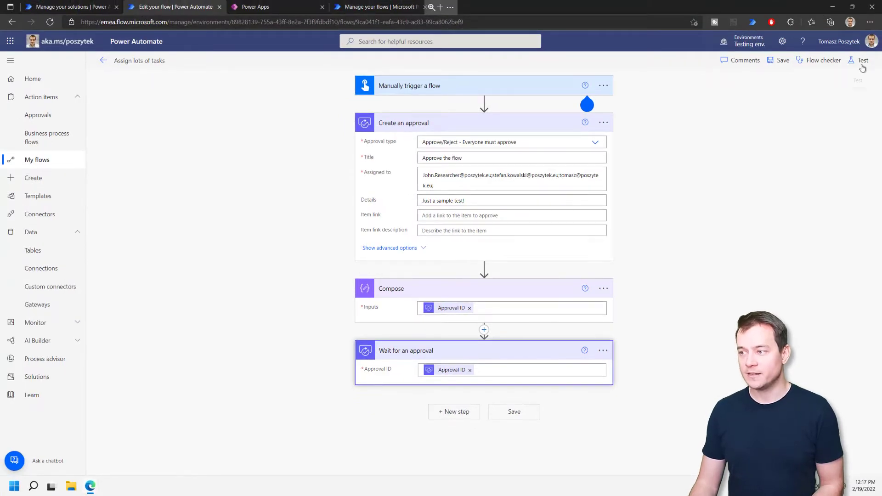
Start a manual test run of Assign lots of tasks, then open the Complete approval flow in the editor
click(859, 63)
click(767, 83)
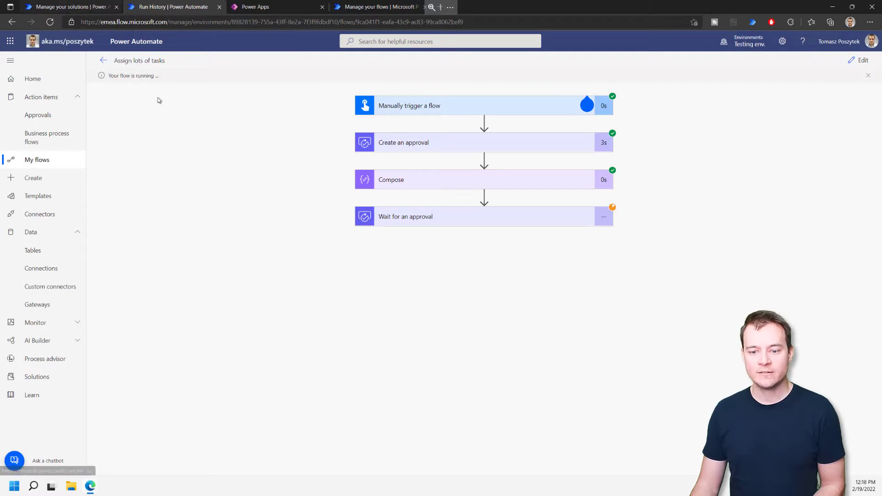
click(85, 7)
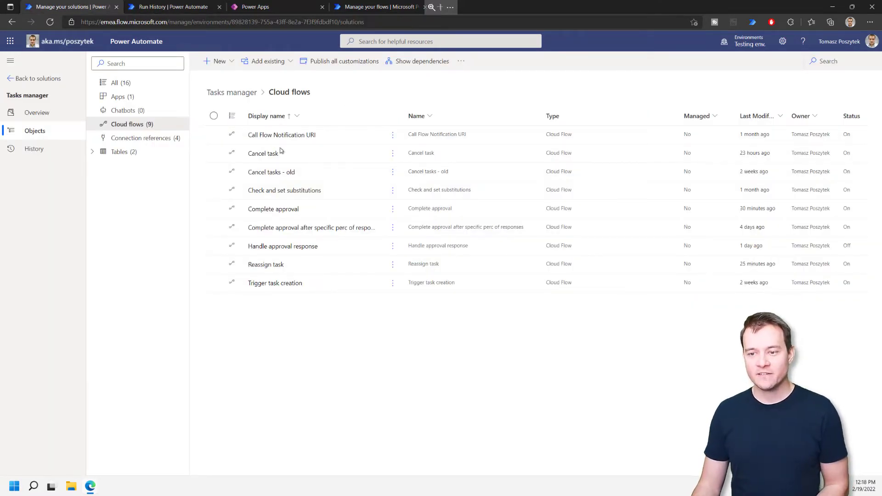
click(391, 211)
click(393, 211)
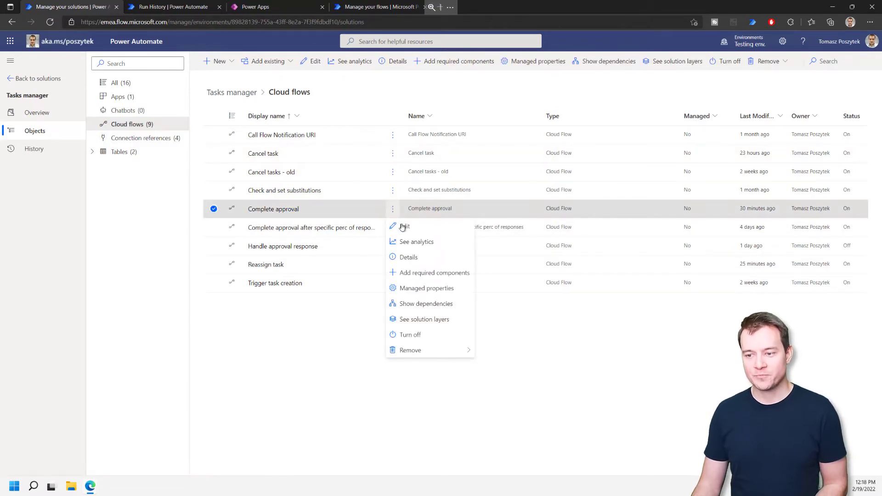
click(401, 226)
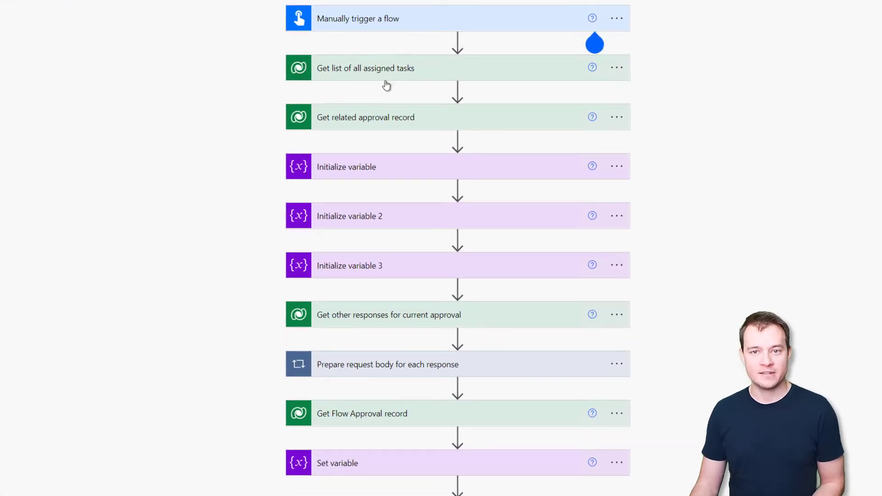
Expand Get related approval record and the trigger's ApprovalID and Outcome inputs, and check the run's approval ID
click(404, 120)
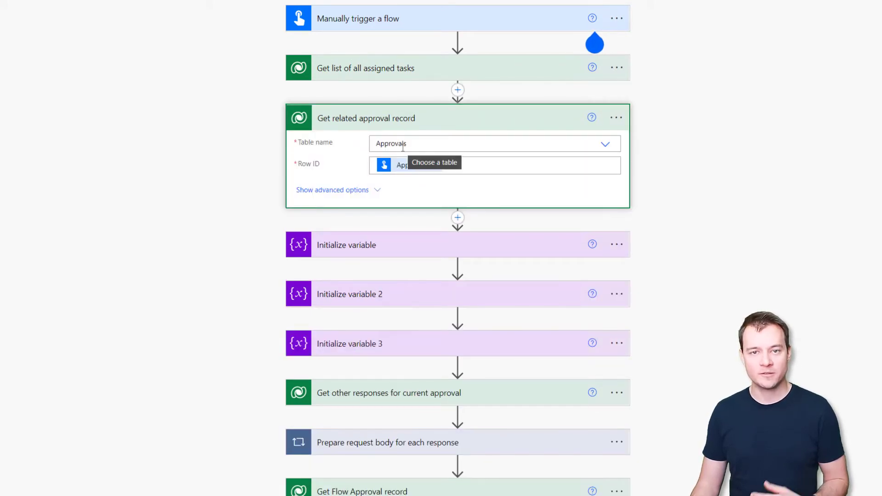
click(399, 29)
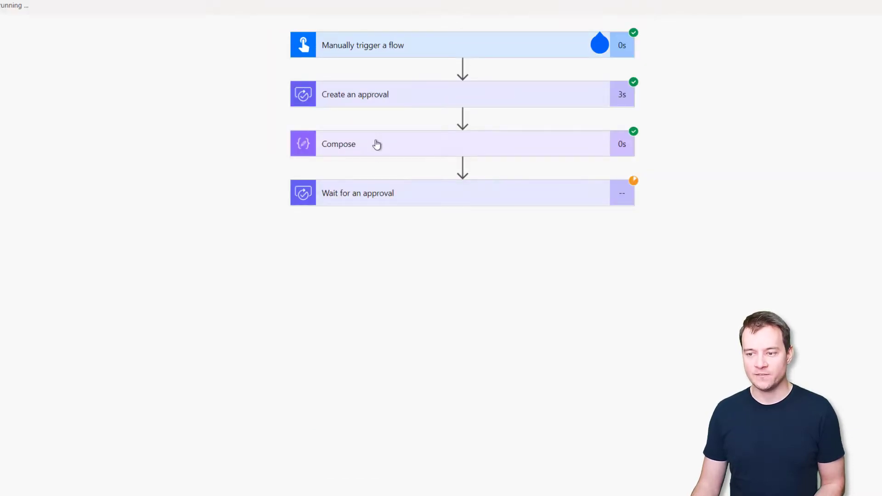
click(377, 144)
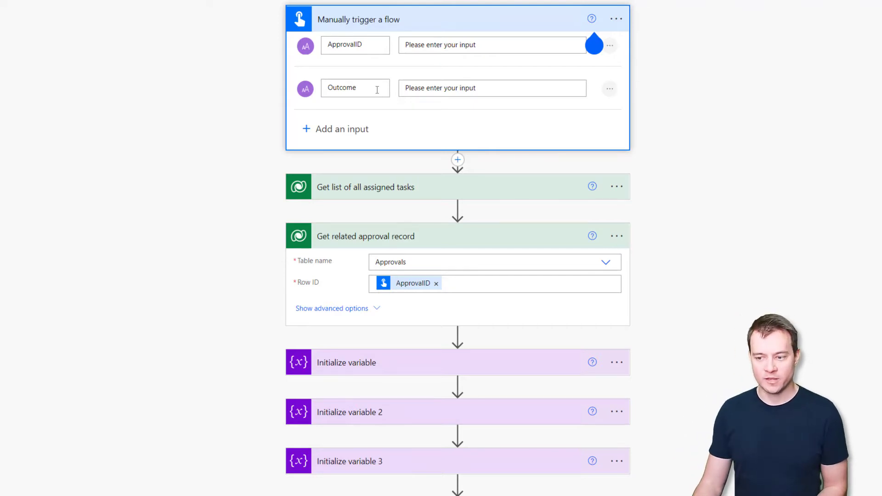
Expand the Prepare request body for each response loop to show its inner steps
scroll(370, 230, down, 1)
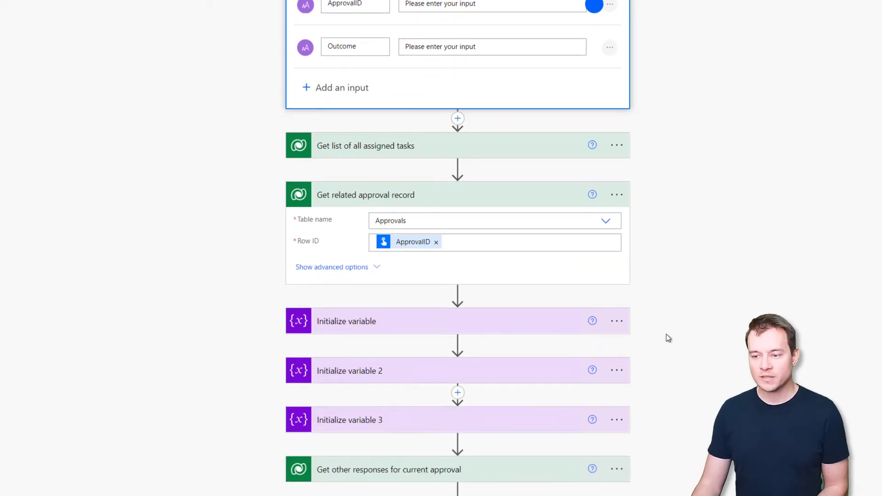
scroll(668, 337, down, 10)
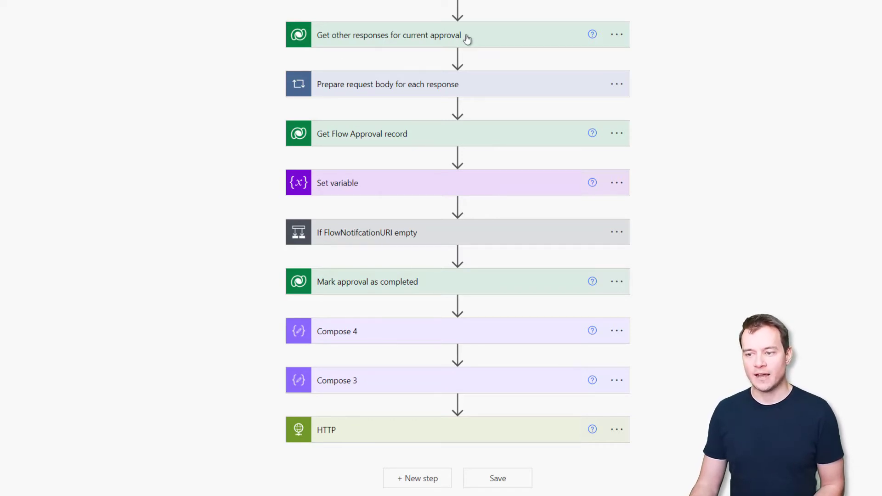
click(396, 85)
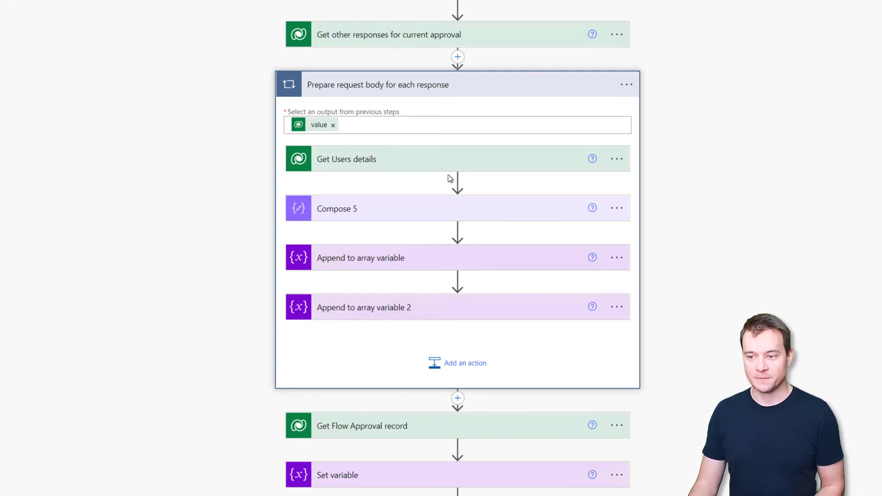
Expand Compose 5, both Append to array variable actions and the Get Flow Approval record step
click(396, 218)
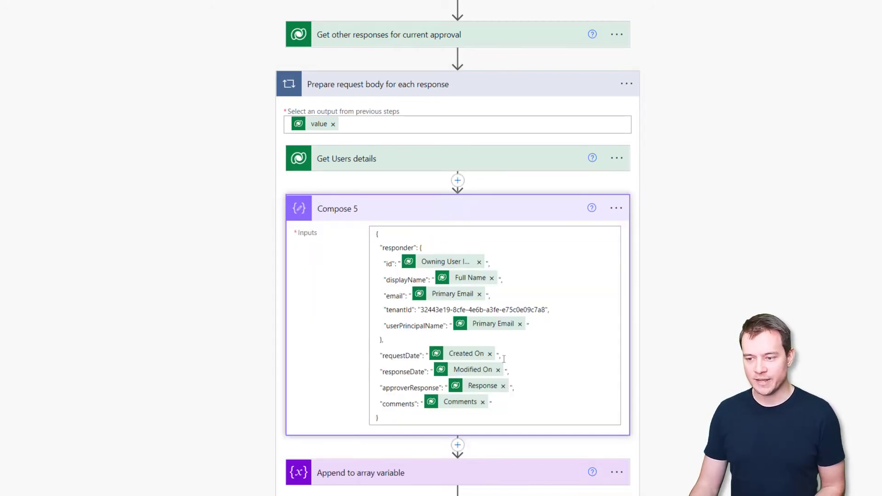
scroll(418, 296, down, 3)
click(400, 336)
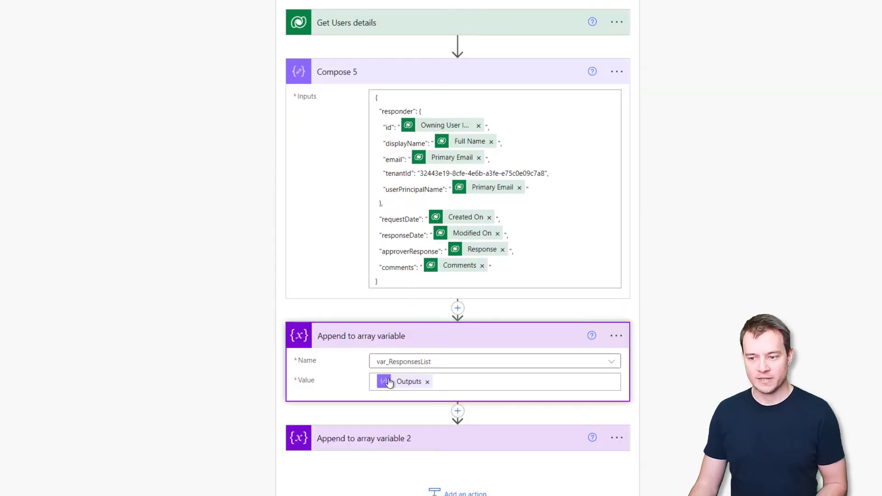
click(400, 437)
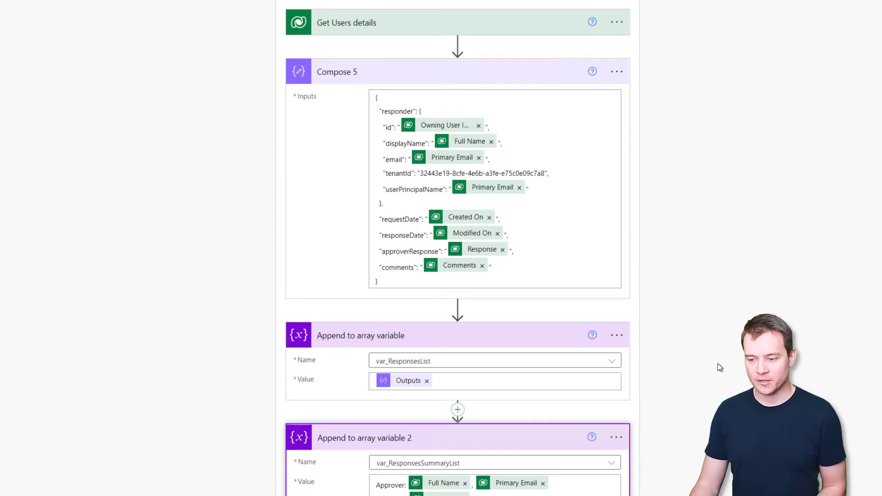
scroll(717, 363, down, 10)
scroll(608, 385, down, 1)
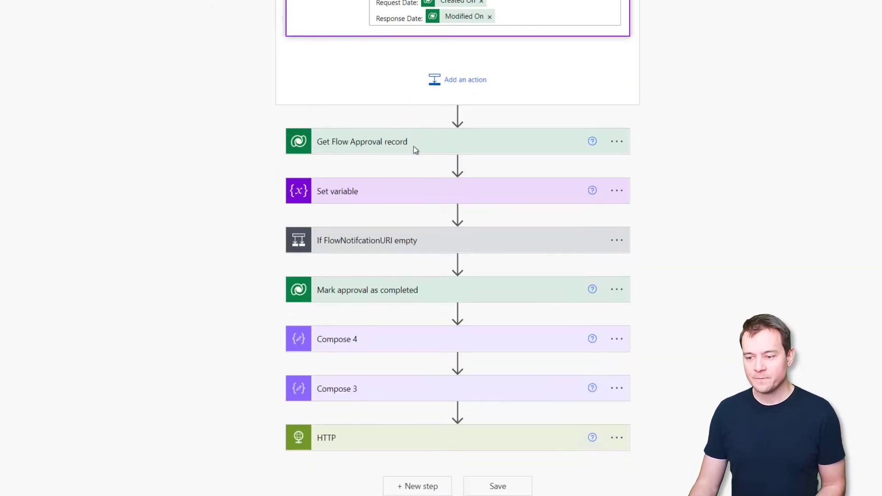
click(383, 142)
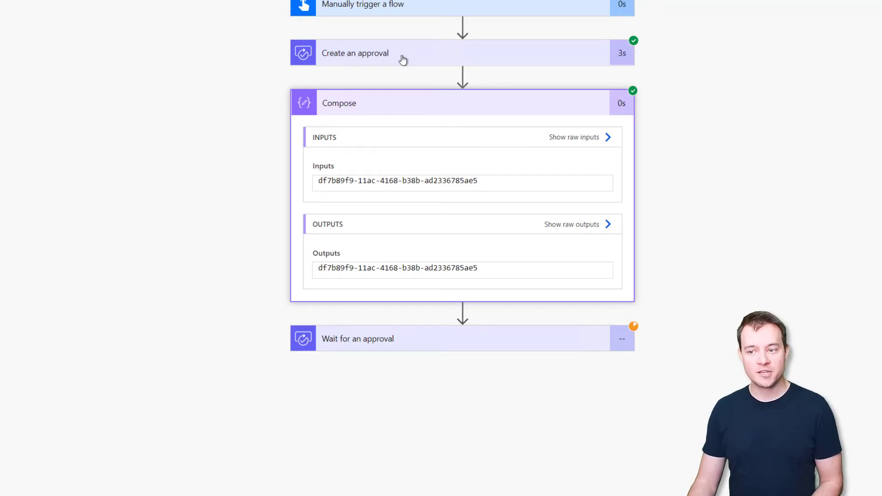
Select the approval ID GUID in the waiting run's Compose inputs
double_click(480, 183)
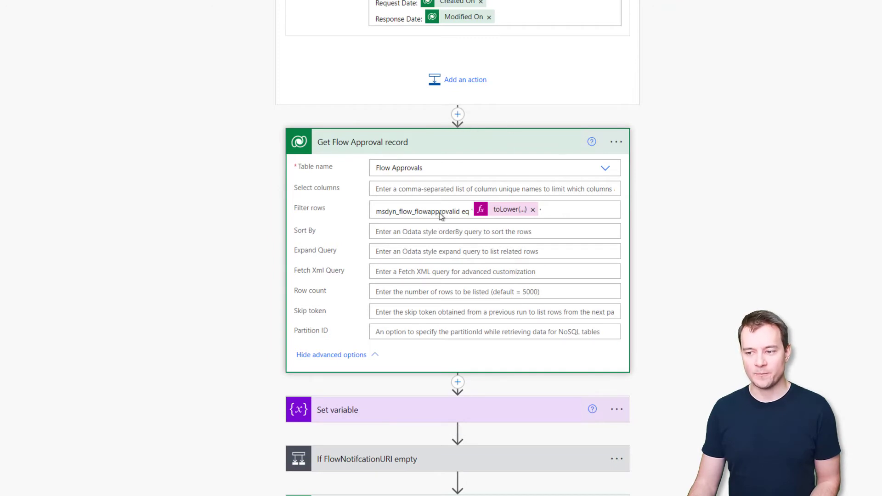
scroll(331, 321, down, 5)
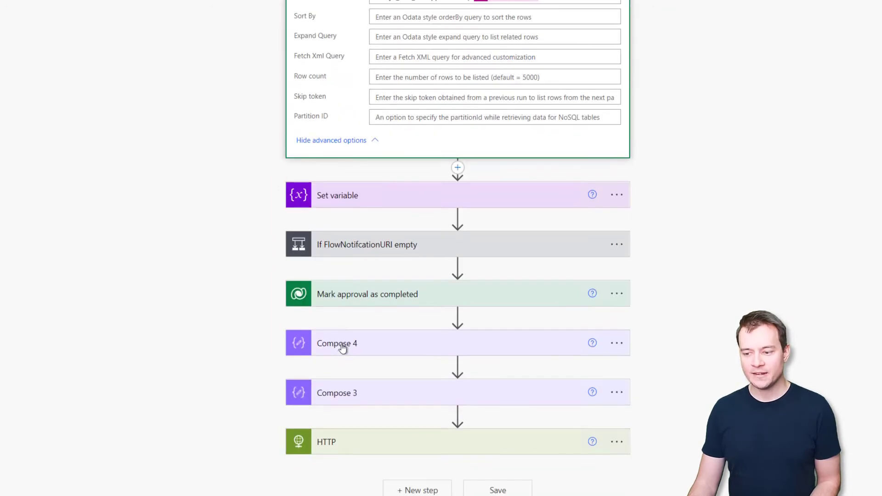
click(426, 239)
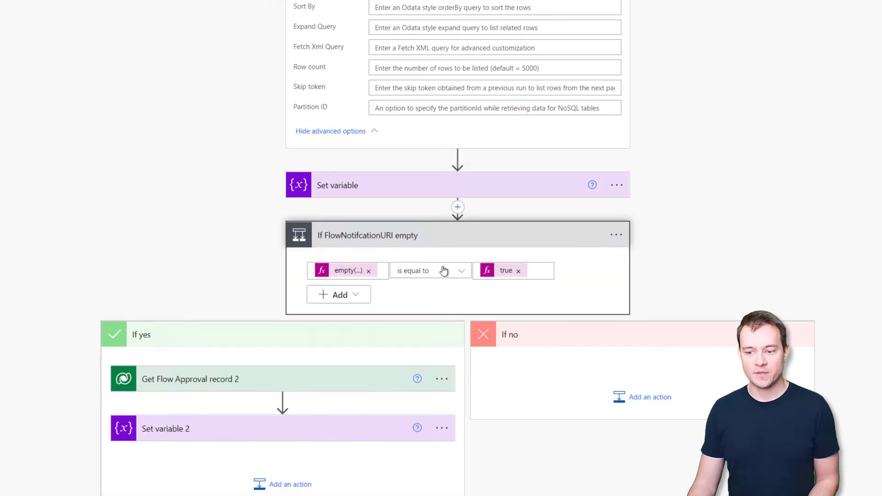
click(340, 378)
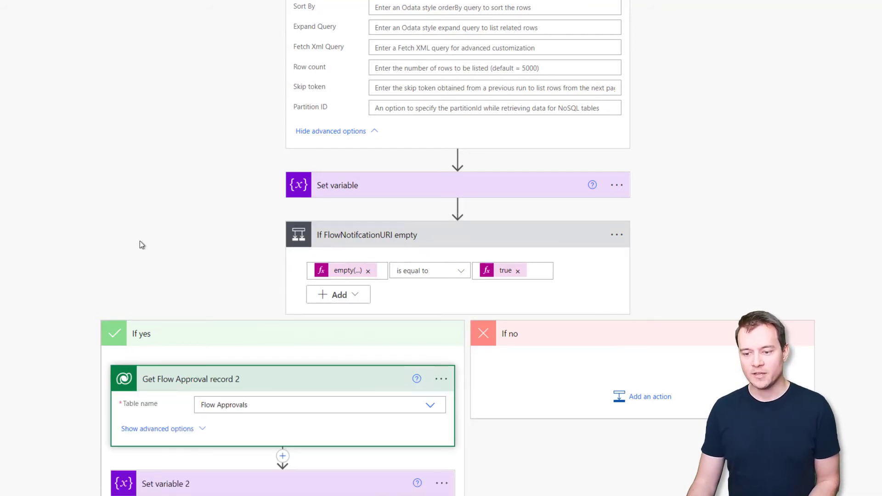
scroll(159, 399, down, 2)
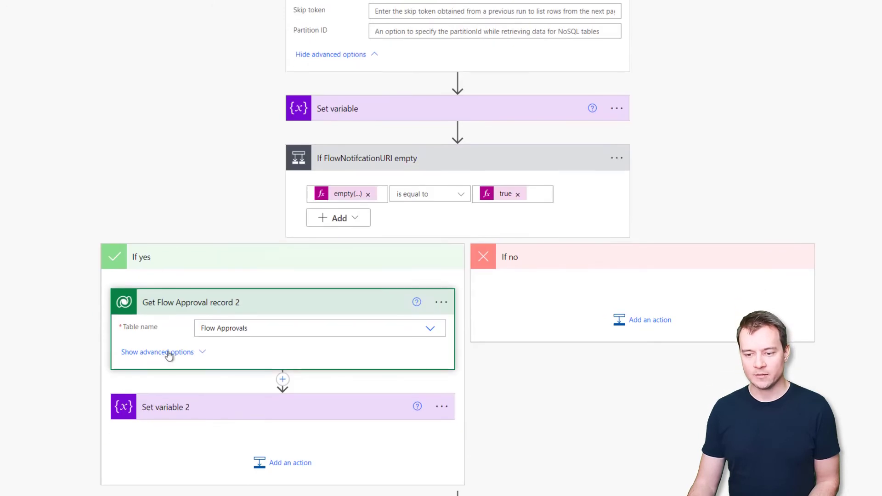
click(165, 351)
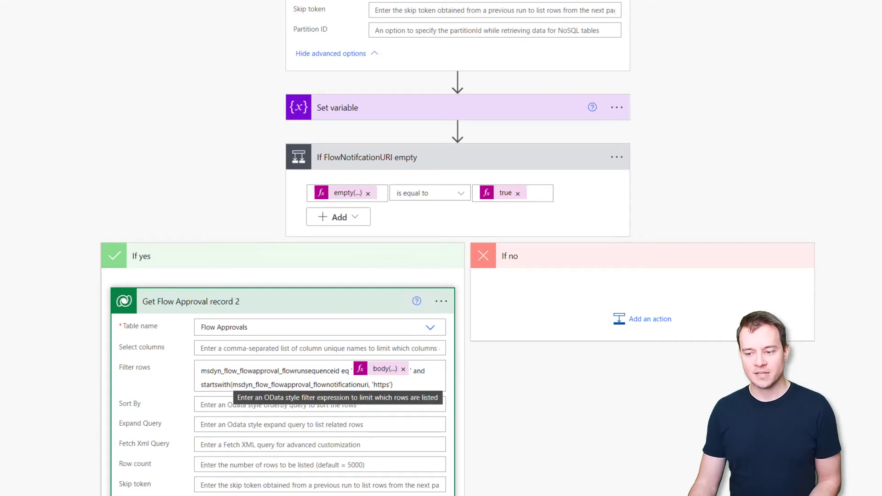
click(339, 307)
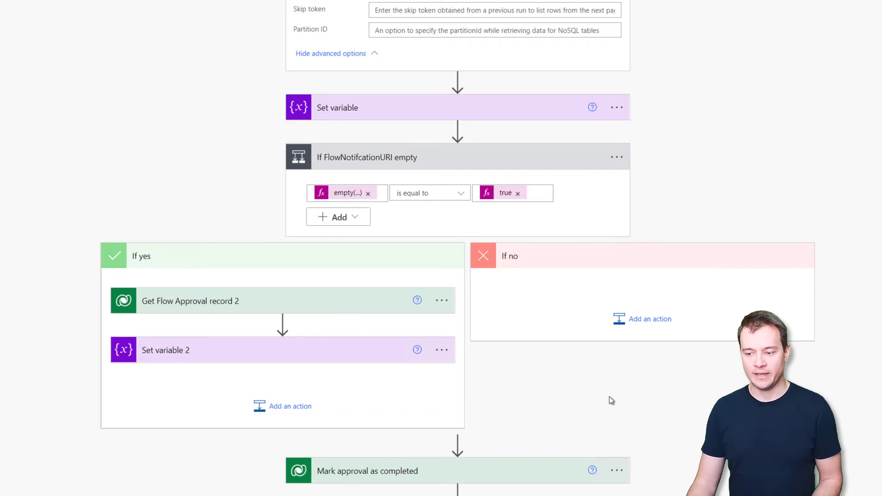
Expand Mark approval as completed to show the Approvals row set to Stage Complete and Status Completed
scroll(609, 396, down, 4)
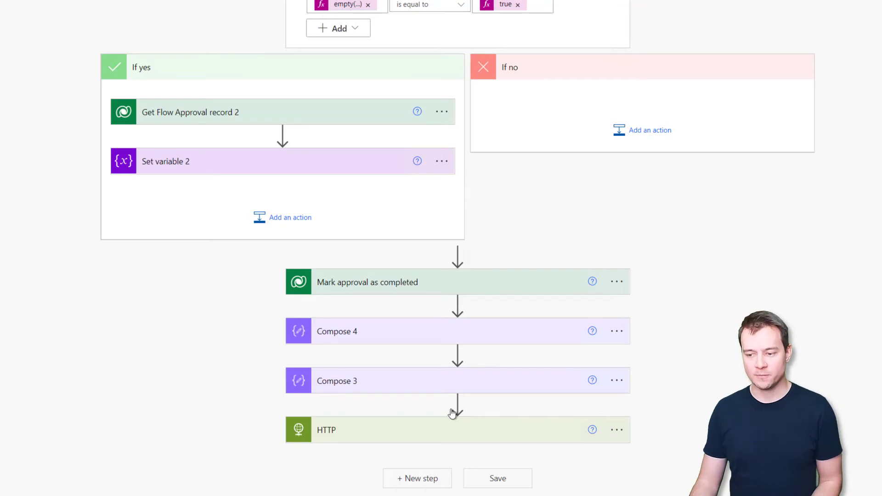
mouse_move(458, 303)
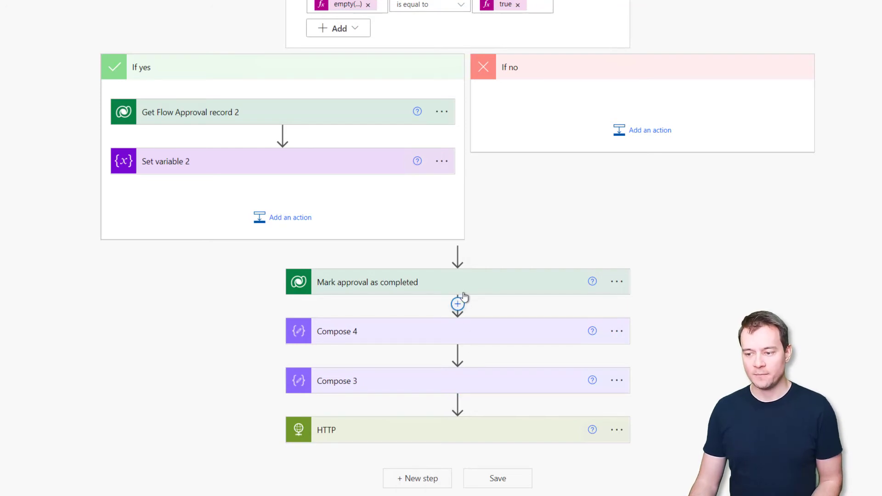
click(535, 289)
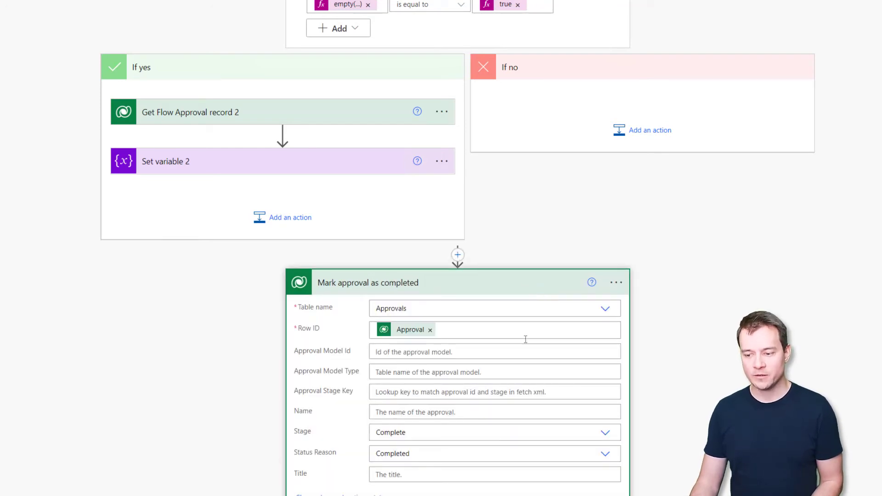
scroll(525, 339, down, 5)
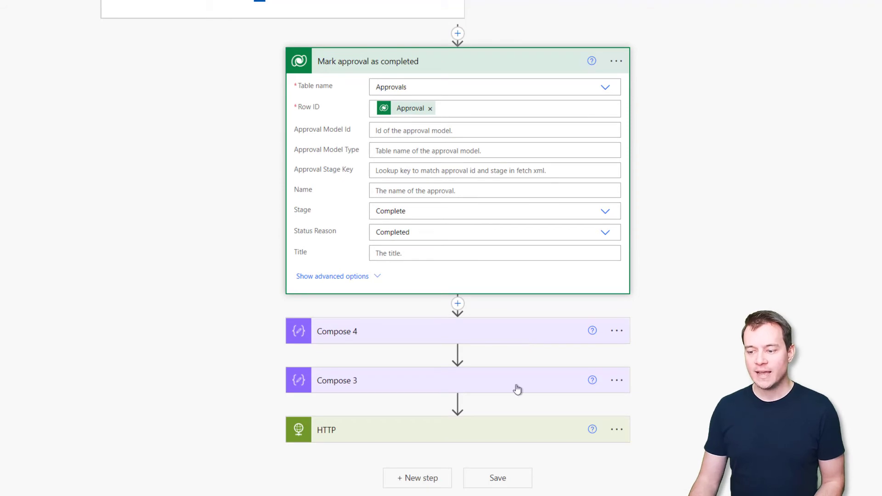
Expand the HTTP step to review its POST to var_FlowNotificationURI with the Compose 3 body
click(519, 427)
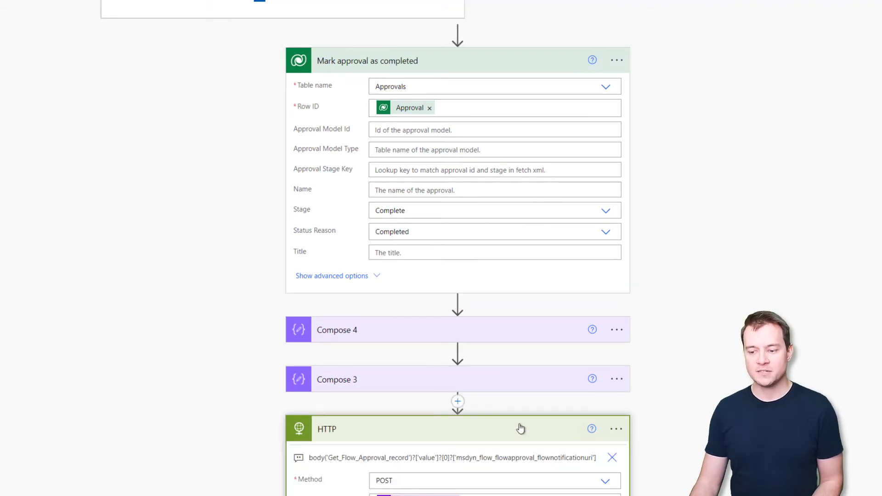
scroll(697, 389, down, 4)
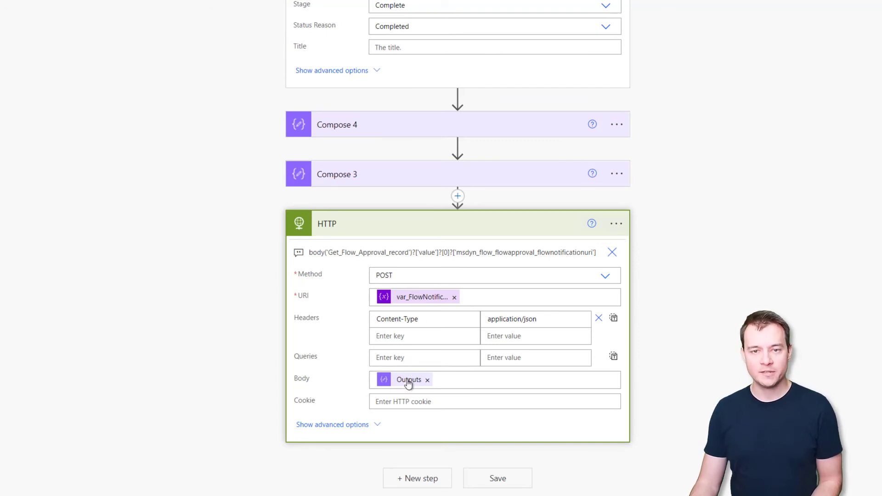
mouse_move(408, 384)
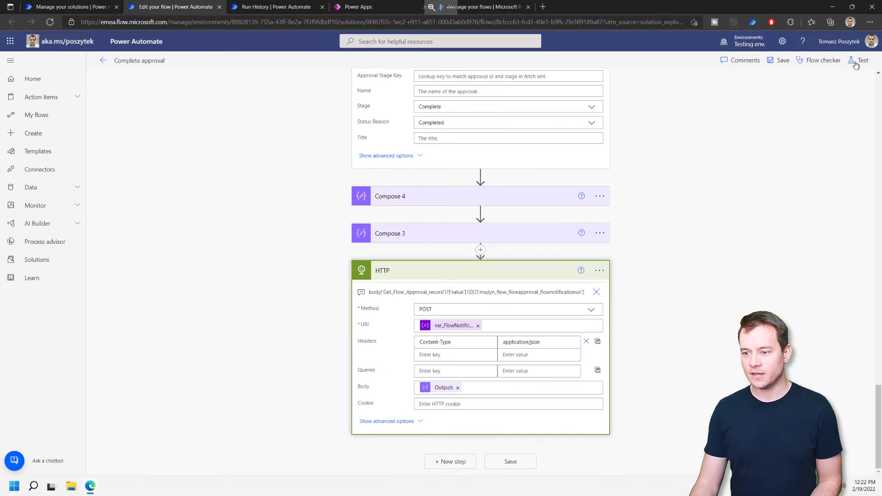
Start a manual test run of the Complete approval flow
click(855, 62)
click(758, 83)
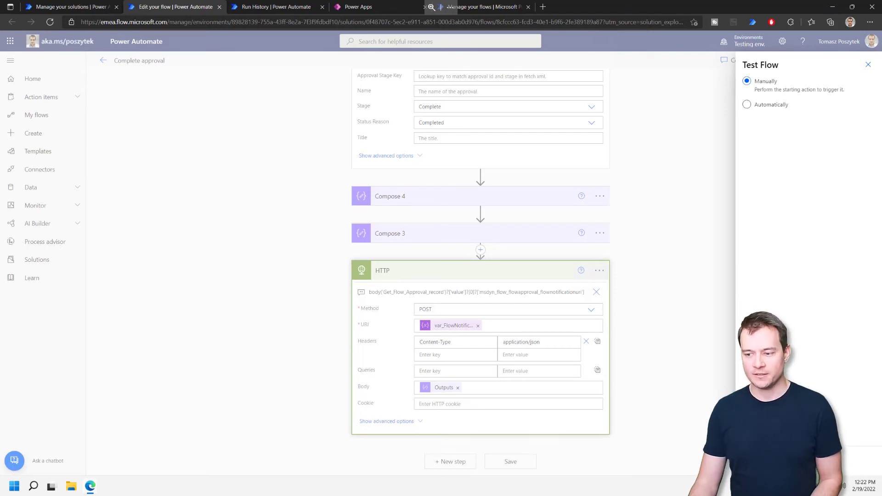
click(753, 459)
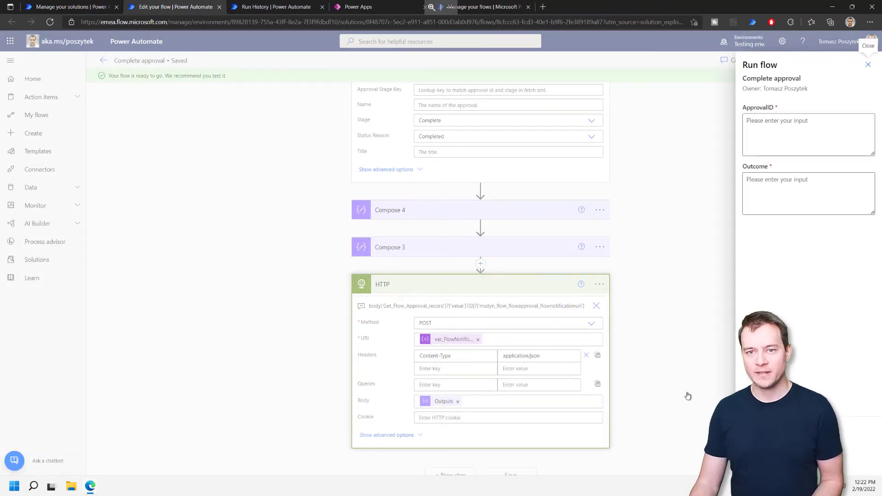
Paste the waiting approval's GUID into the ApprovalID input
click(775, 132)
key(ctrl+v)
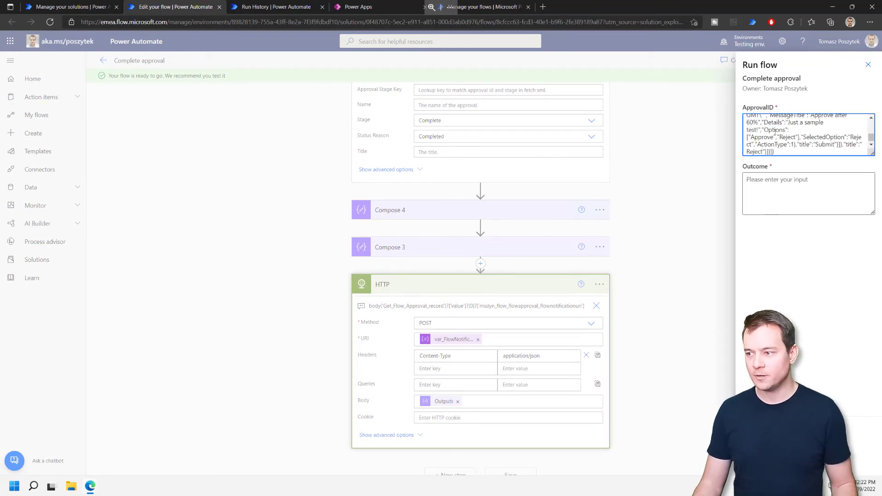
key(ctrl+z)
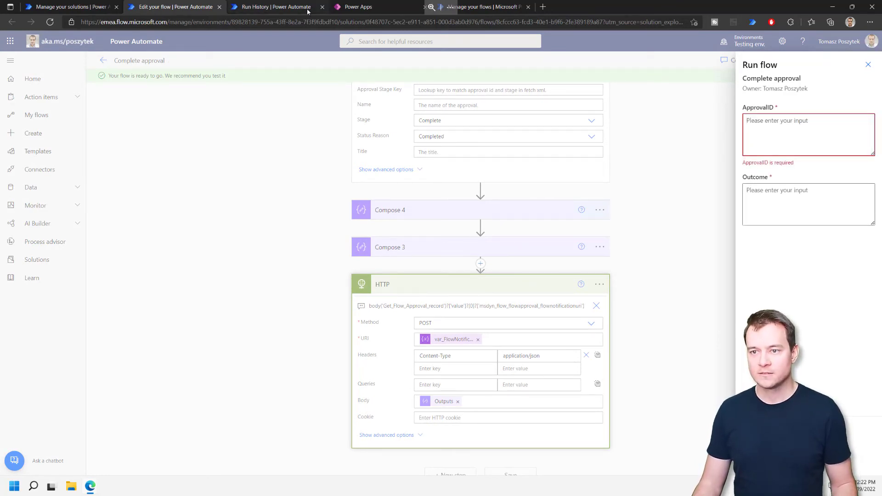
click(307, 11)
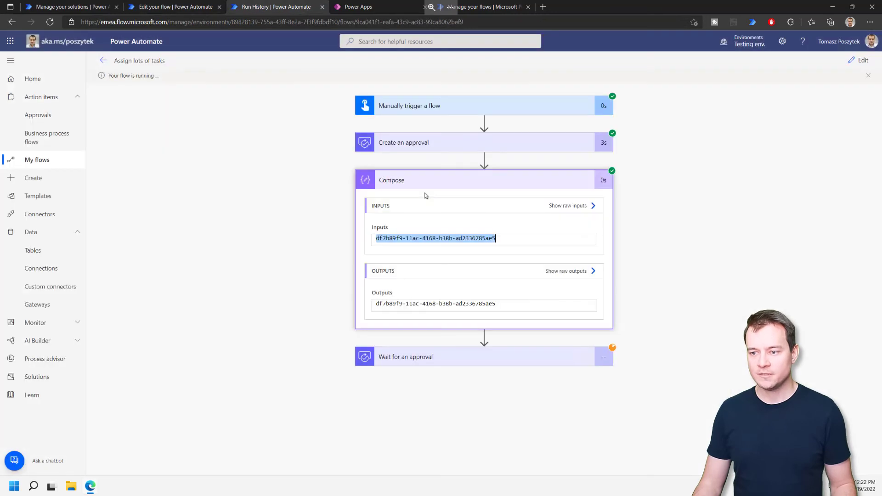
click(188, 11)
click(820, 134)
text(df7b89f9-11ac-4168-b38b-ad2336785ae5)
Enter 'Approve' as the Outcome and run the flow
click(810, 198)
text(Approve)
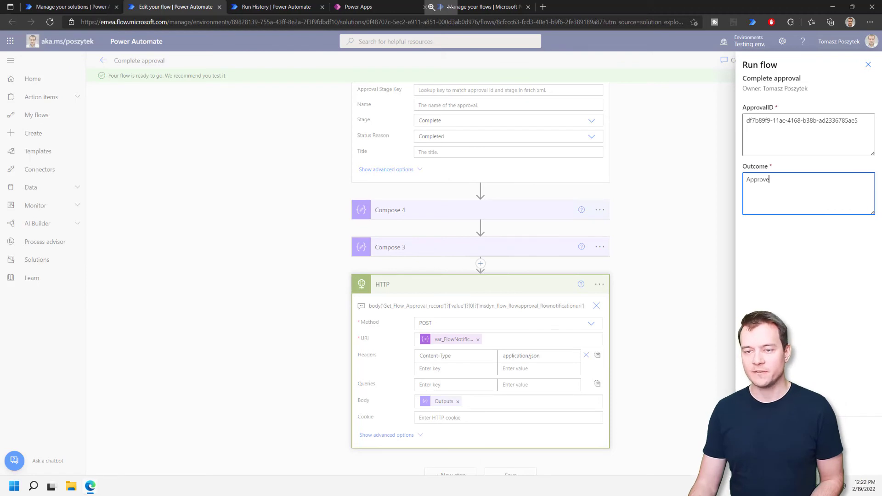
click(763, 430)
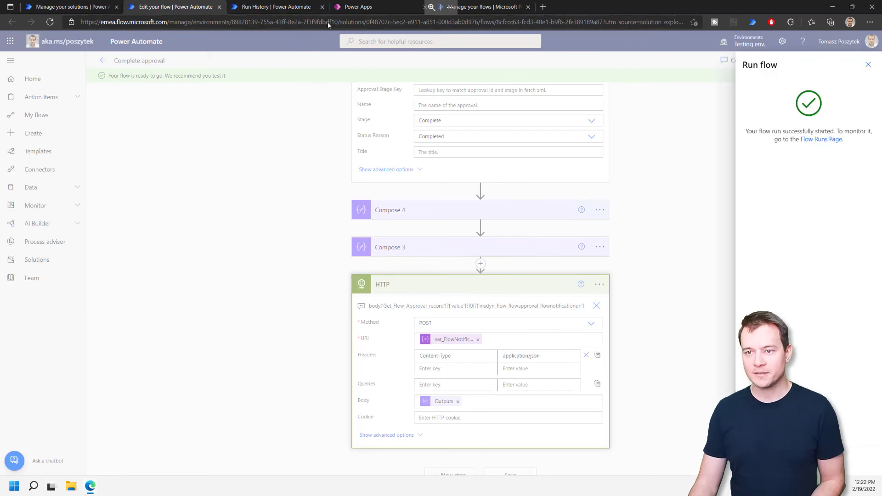
click(383, 74)
Check the Assign lots of tasks run's Wait for an approval raw outputs show Outcome 'Approve'
click(282, 10)
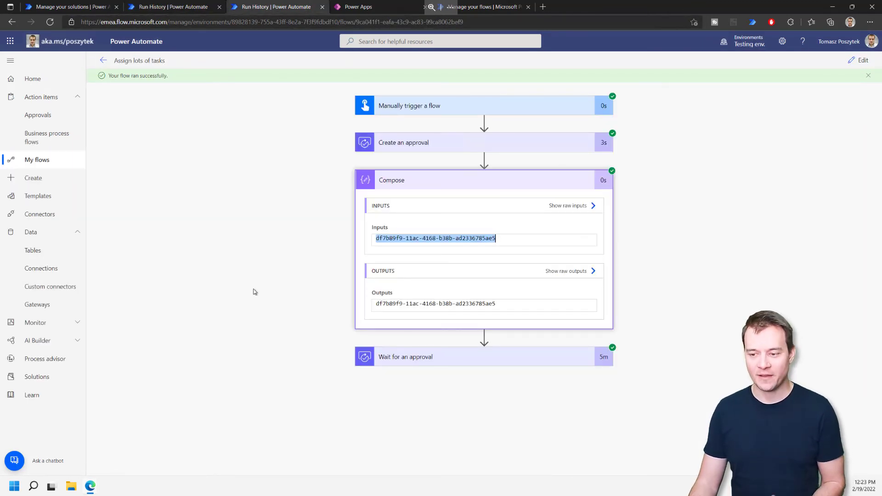
click(474, 363)
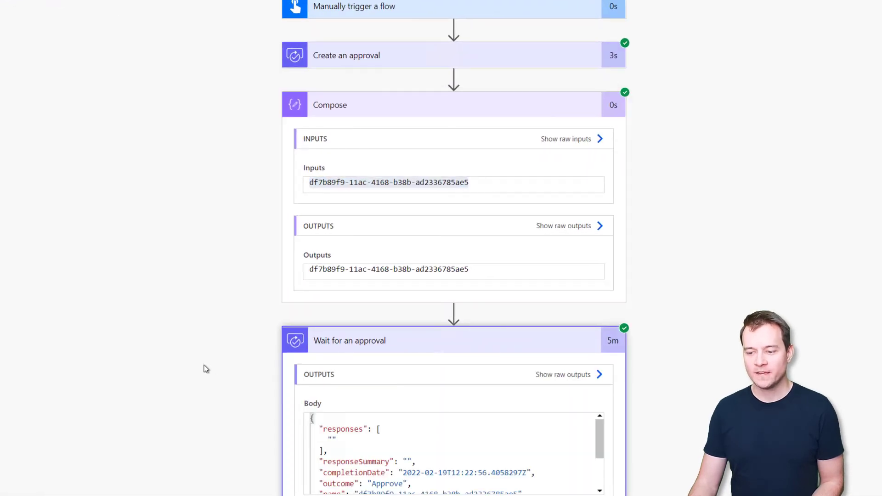
scroll(203, 366, down, 6)
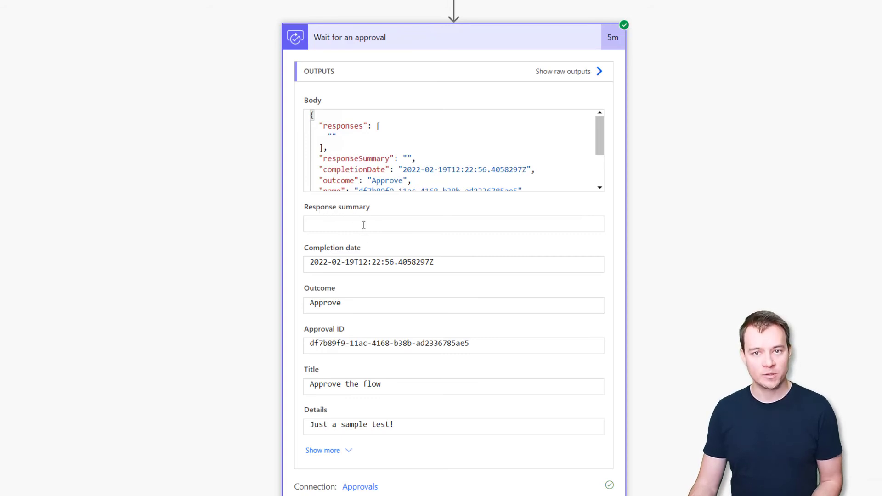
double_click(318, 307)
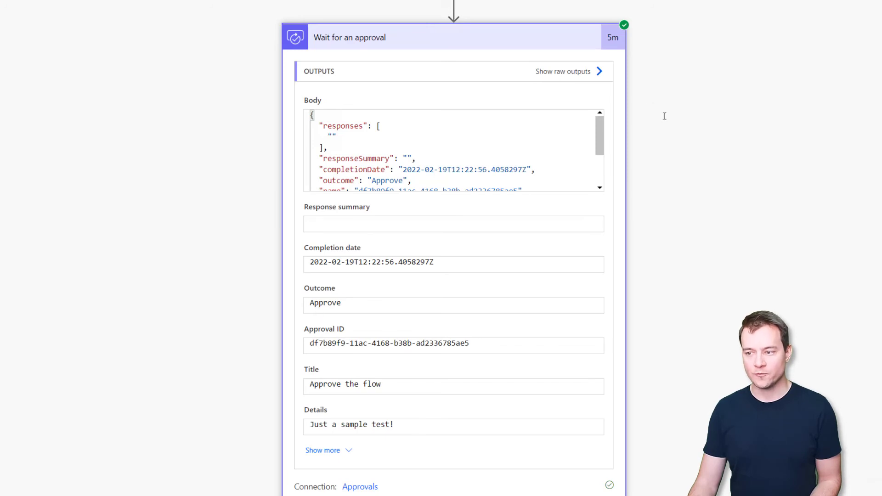
click(577, 73)
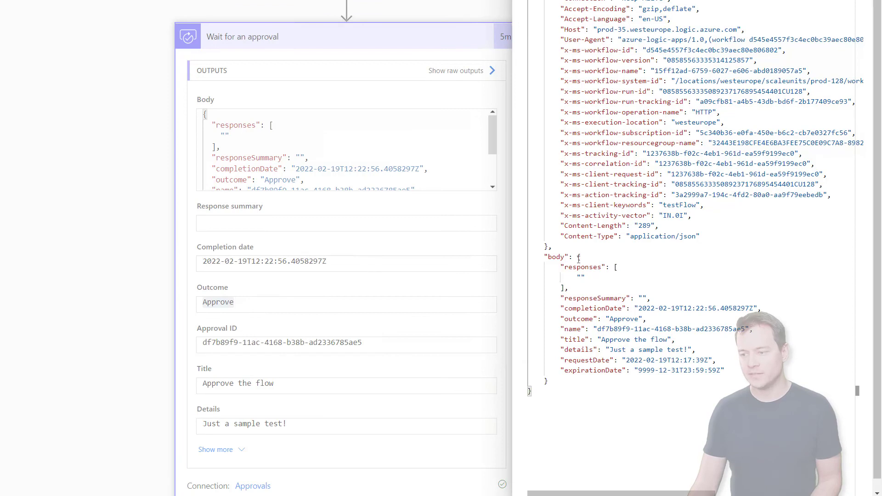
drag(577, 256, 580, 373)
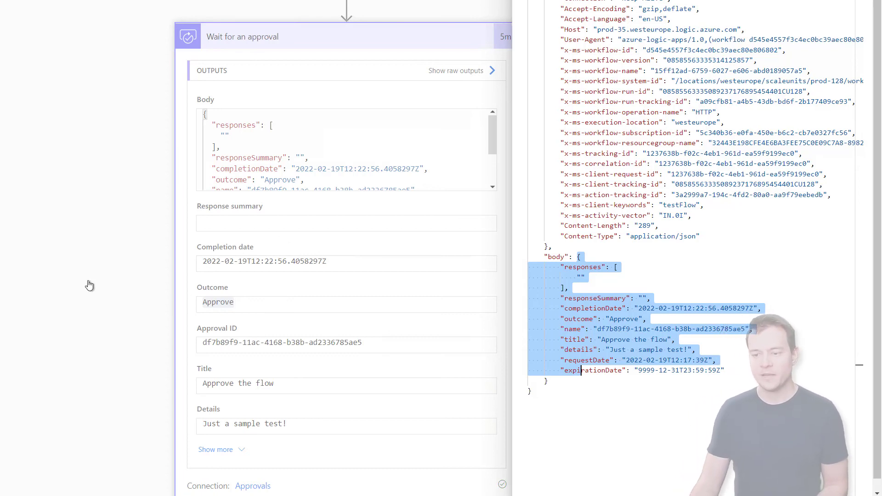
click(96, 294)
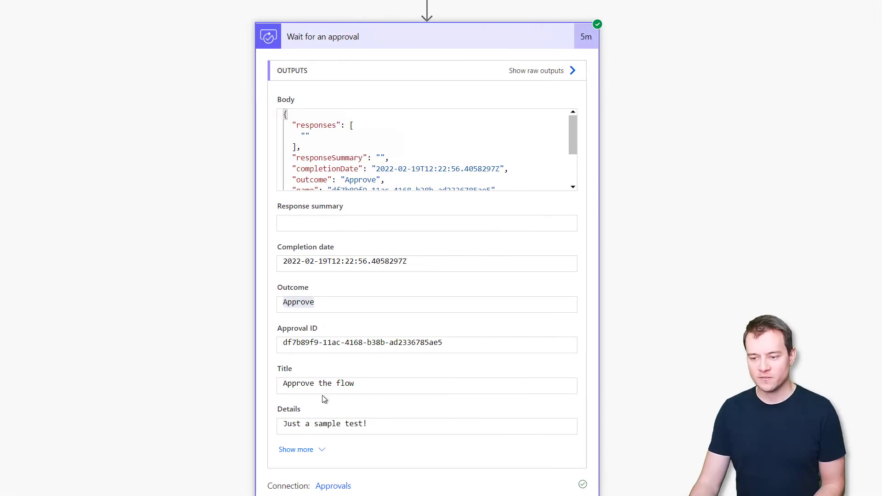